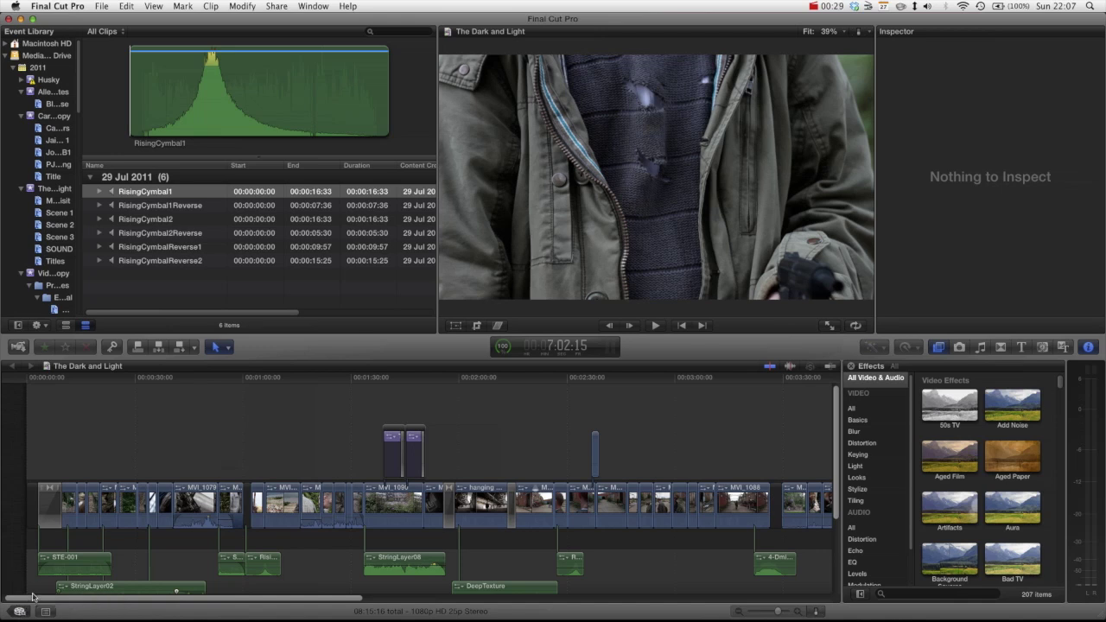
Step: Show the Project Library and scroll the list to The Dark and Light project
key(super+0)
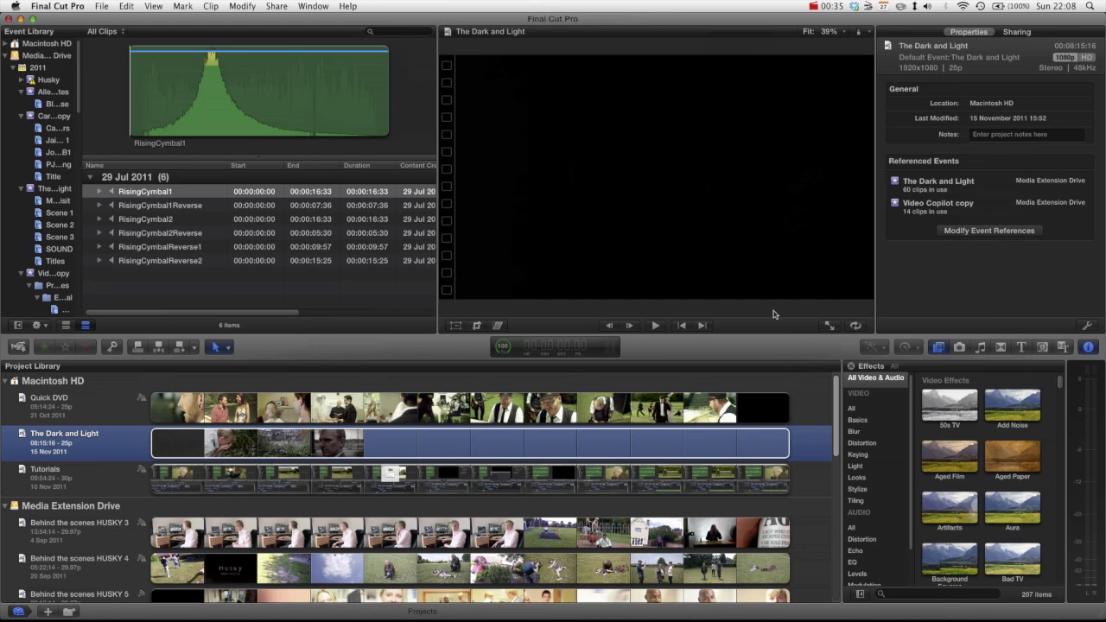
scroll(832, 427, down, 1)
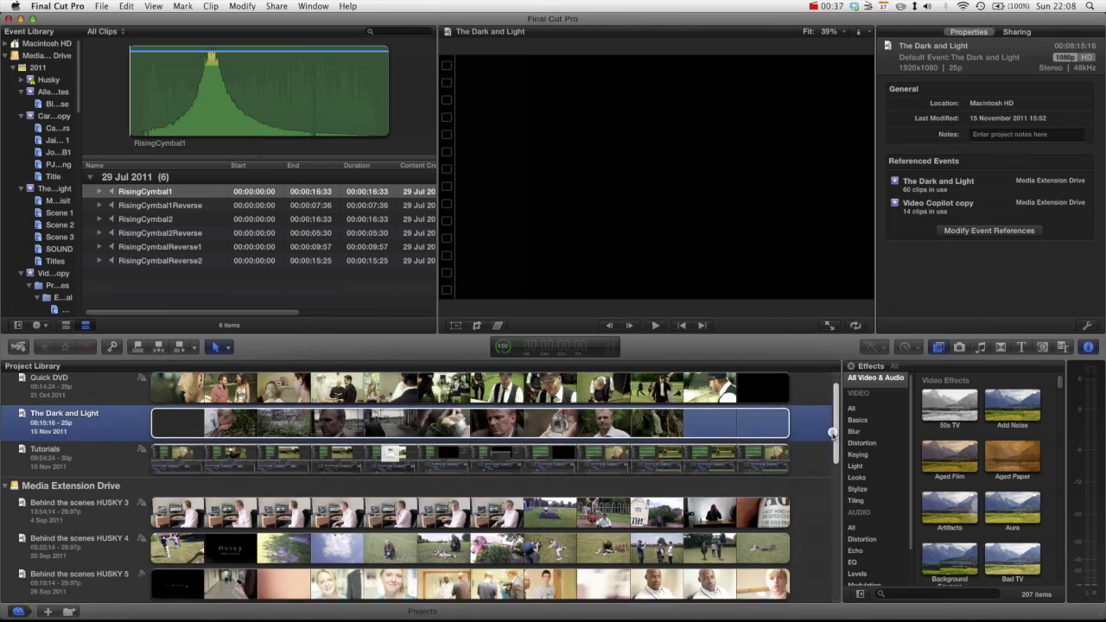
scroll(831, 436, down, 5)
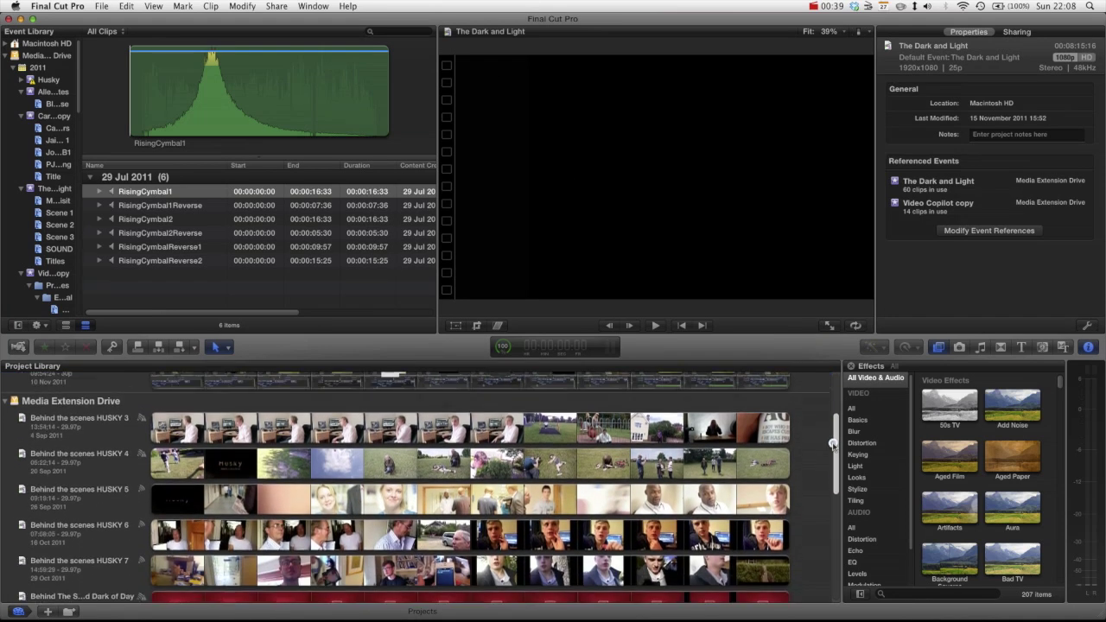
scroll(832, 443, up, 4)
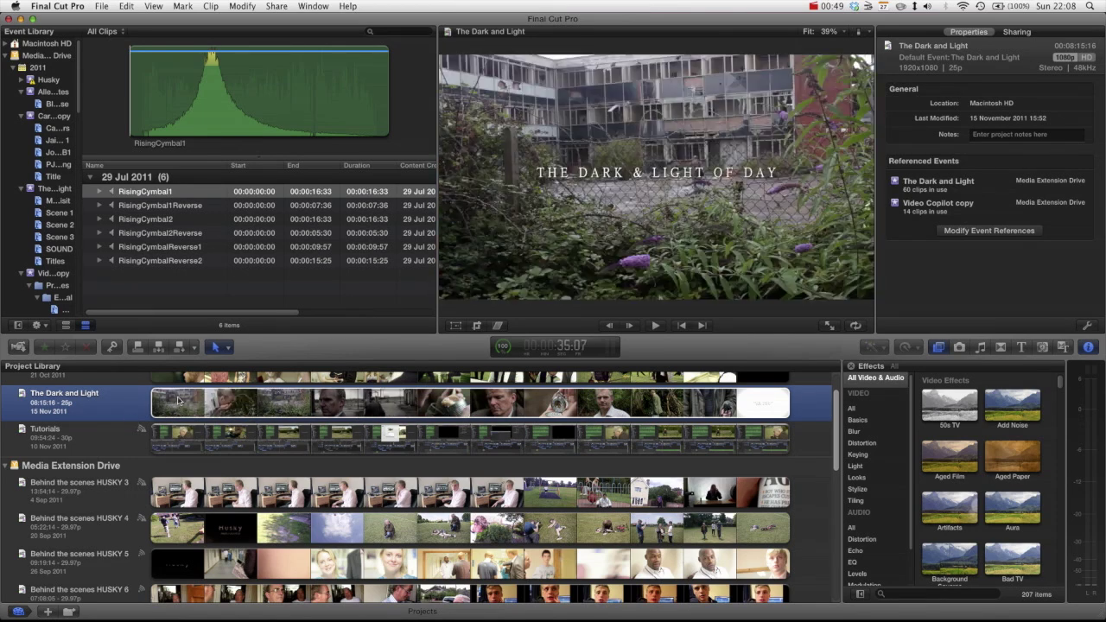
Step: Duplicate The Dark and Light as project only, creating The Dark and Light (fcp1)
right_click(123, 406)
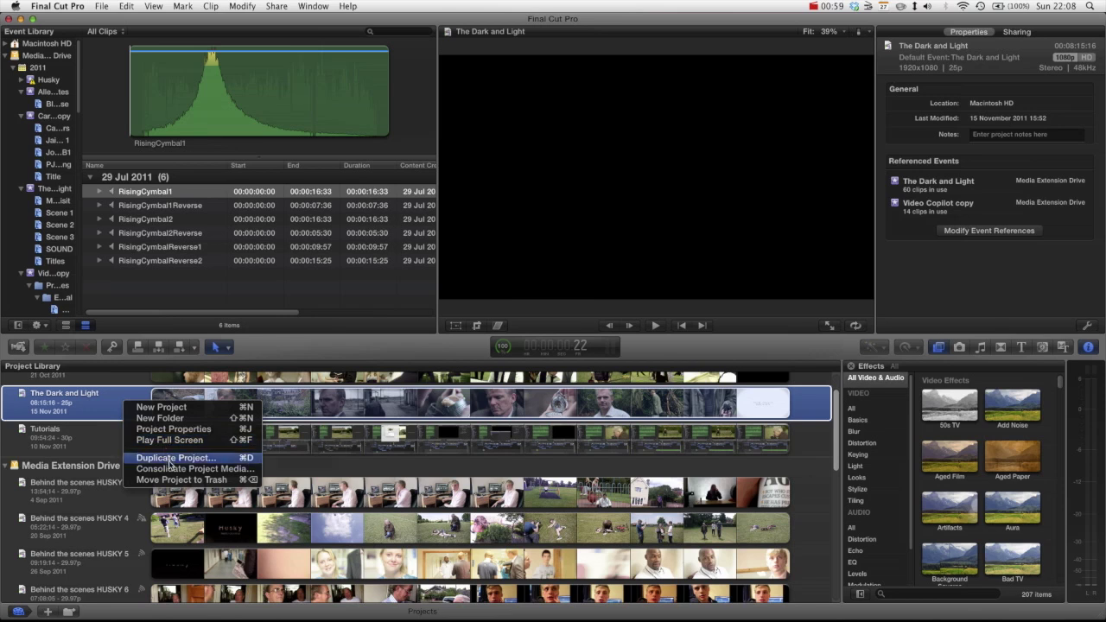
click(172, 458)
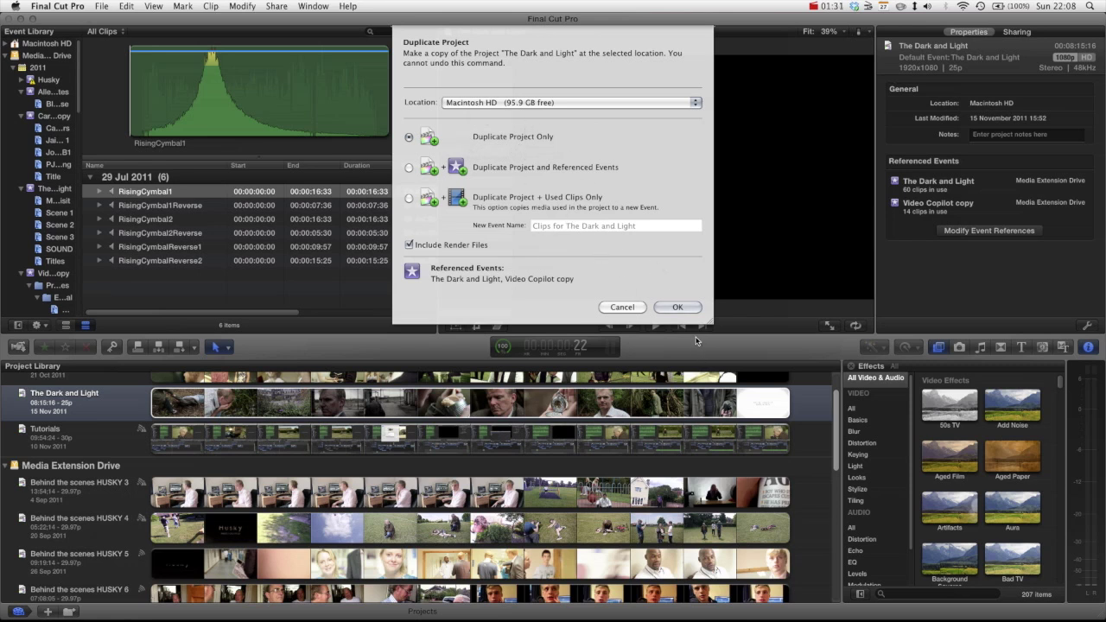
click(677, 308)
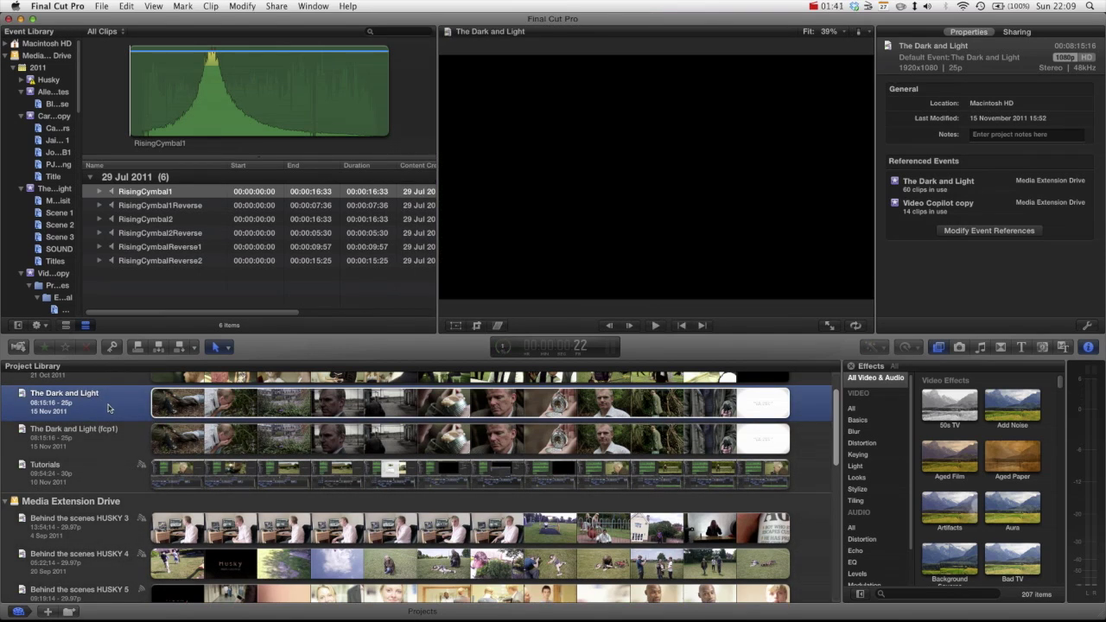
right_click(109, 404)
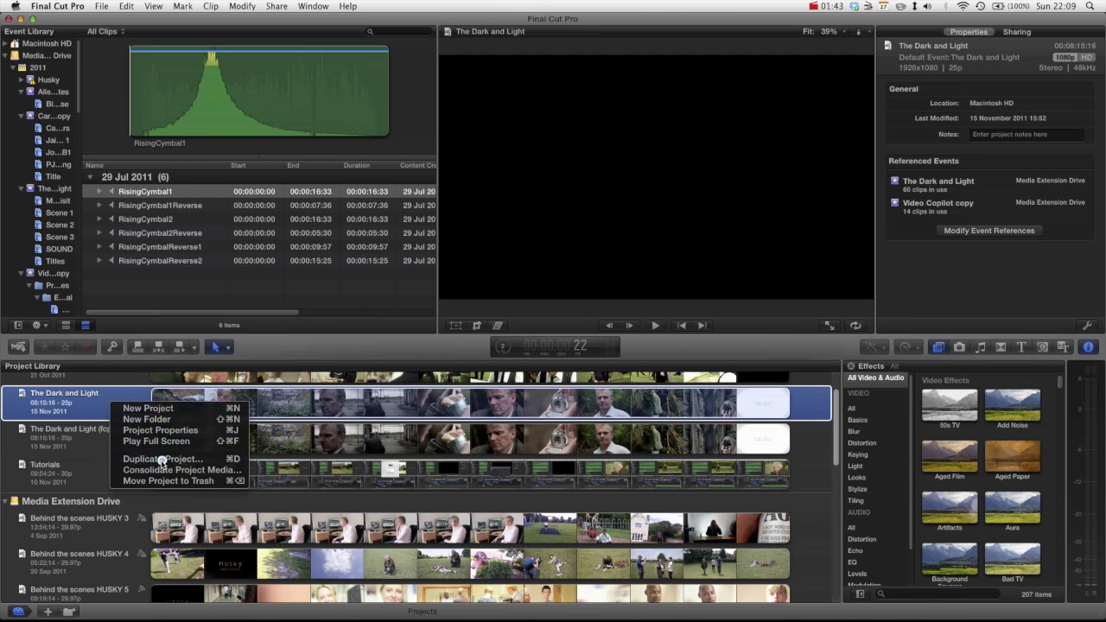
key(Escape)
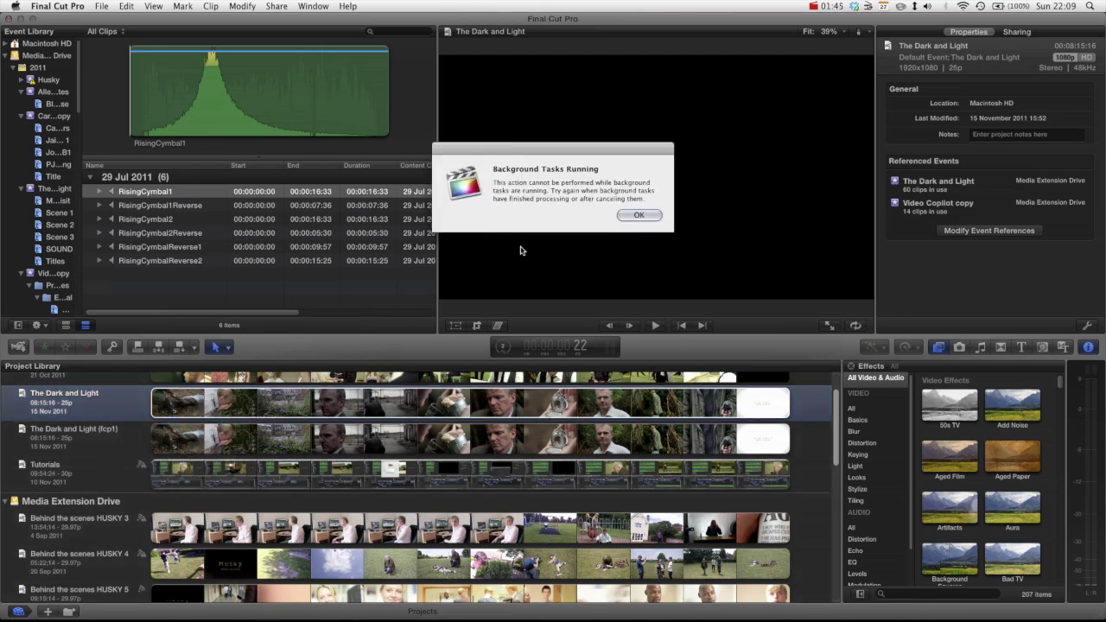
click(630, 216)
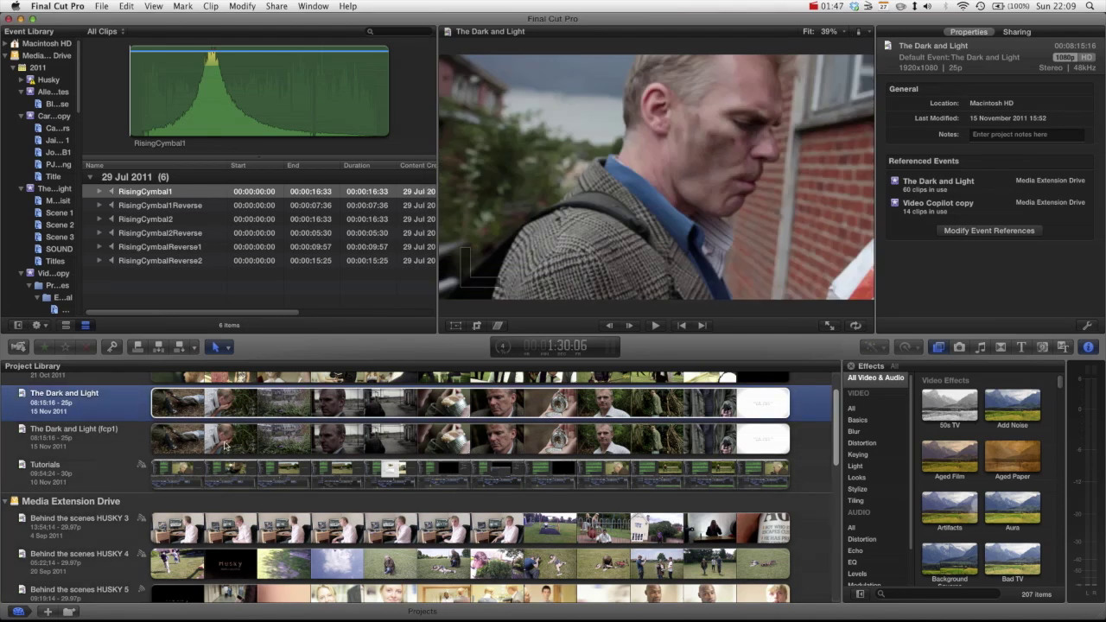
right_click(202, 438)
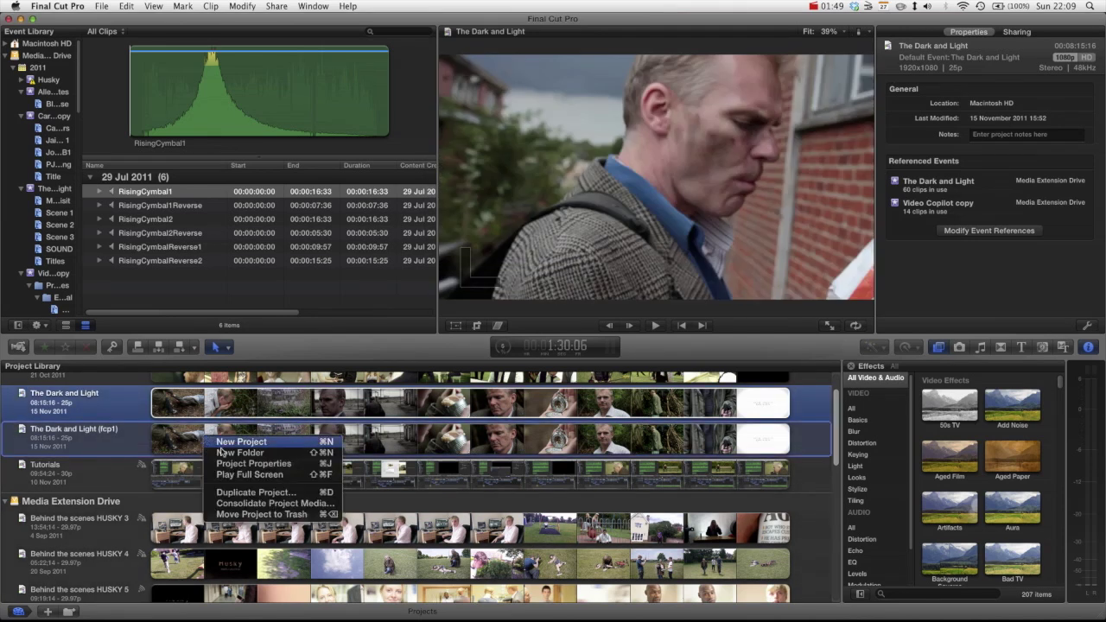
click(248, 494)
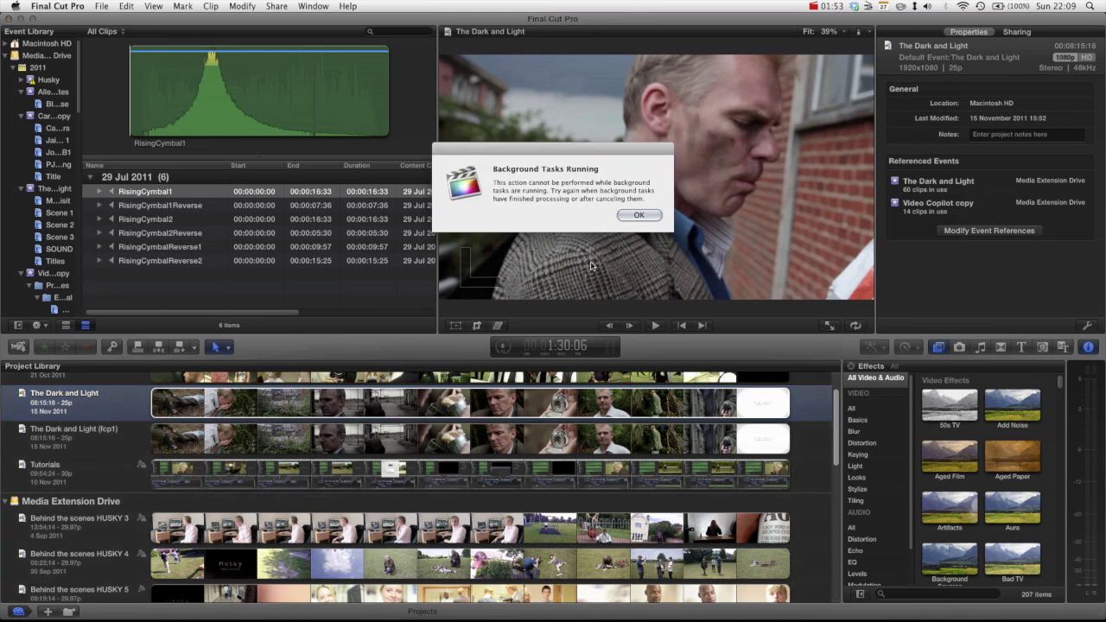
click(638, 215)
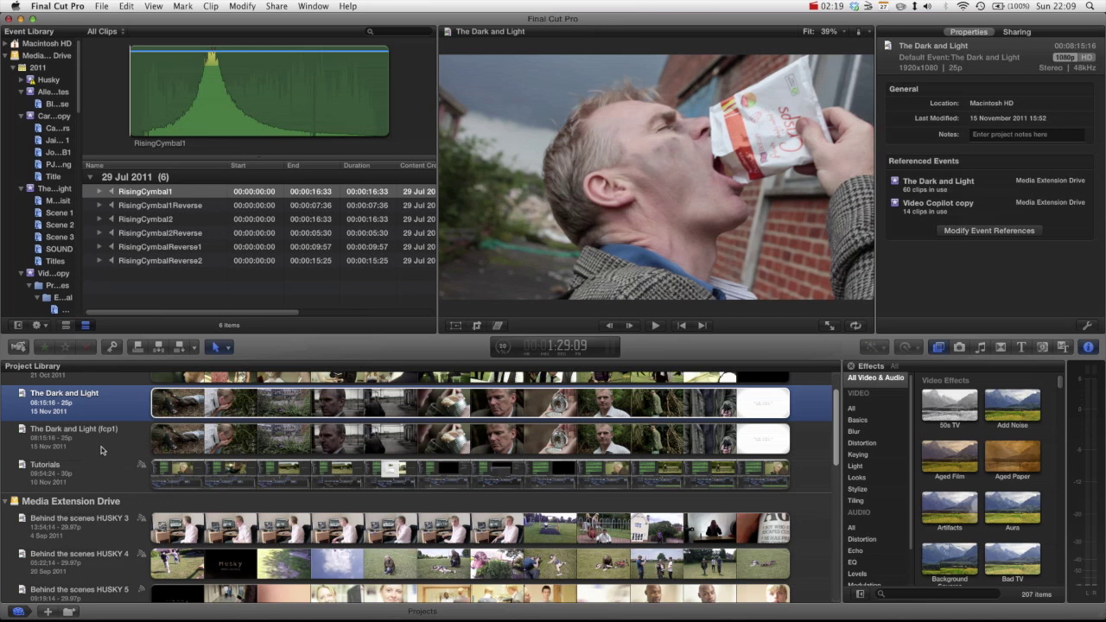
Step: Open The Dark and Light (fcp1) and rename it The Dark and Light V2 in its properties
click(205, 445)
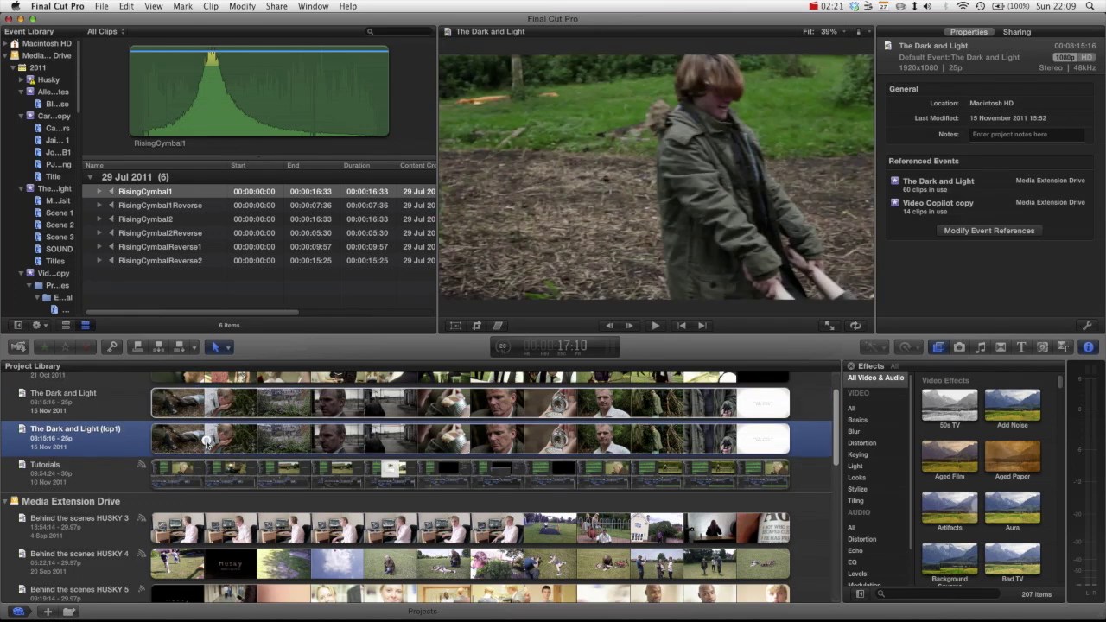
double_click(205, 446)
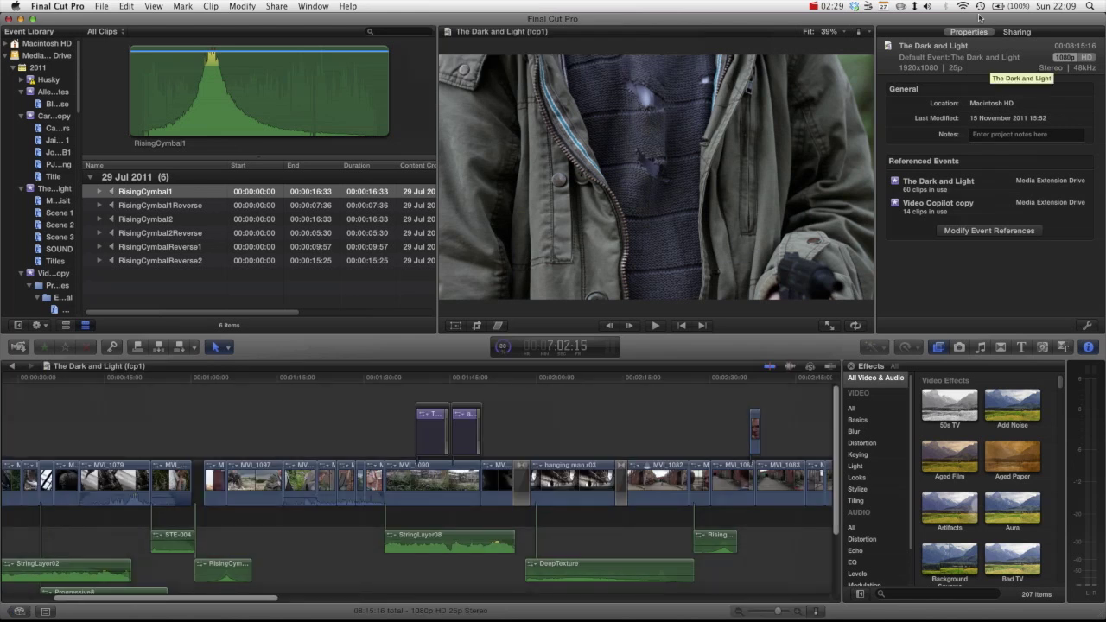
click(1087, 327)
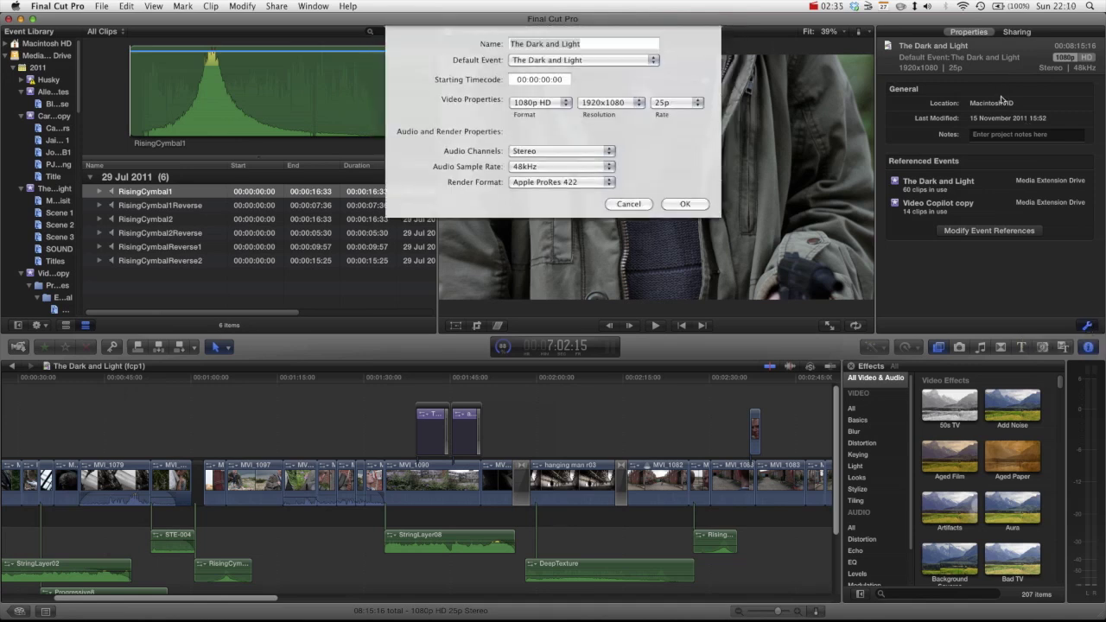
key(Right)
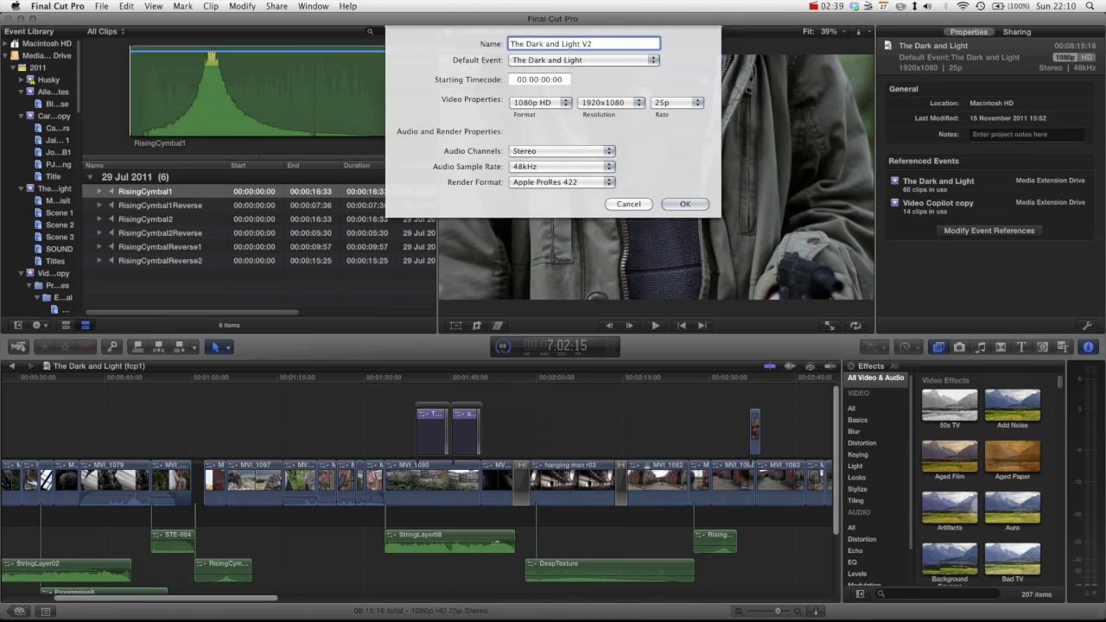
key(Return)
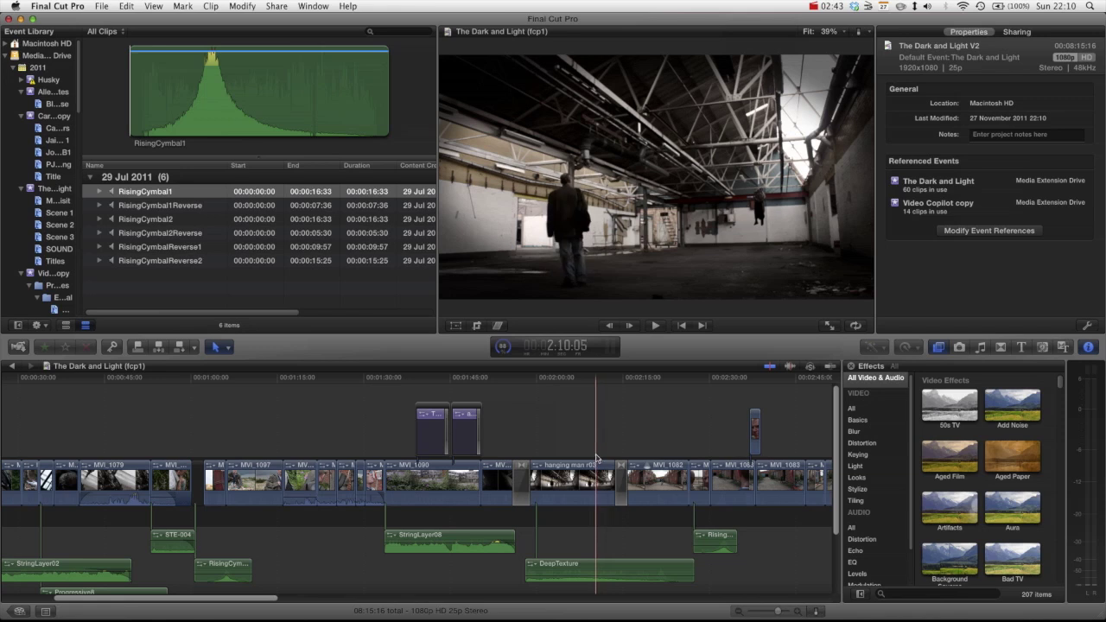
Step: Zoom out and delete all clips after the opening section, shortening the project to 03:29:17
key(space)
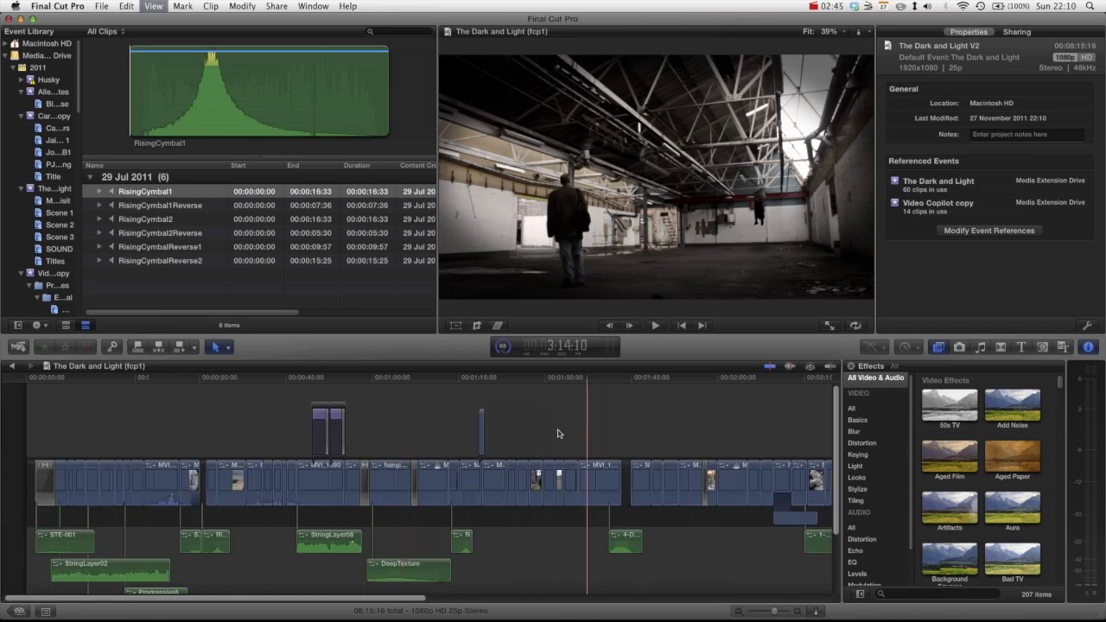
key(super+minus)
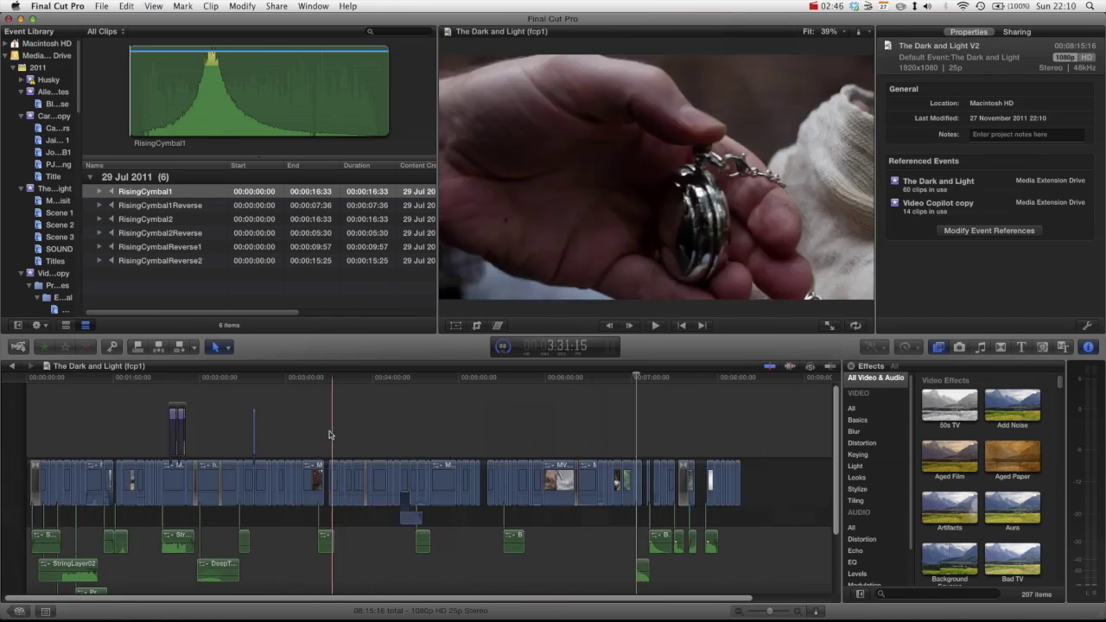
drag(332, 430, 742, 572)
key(Delete)
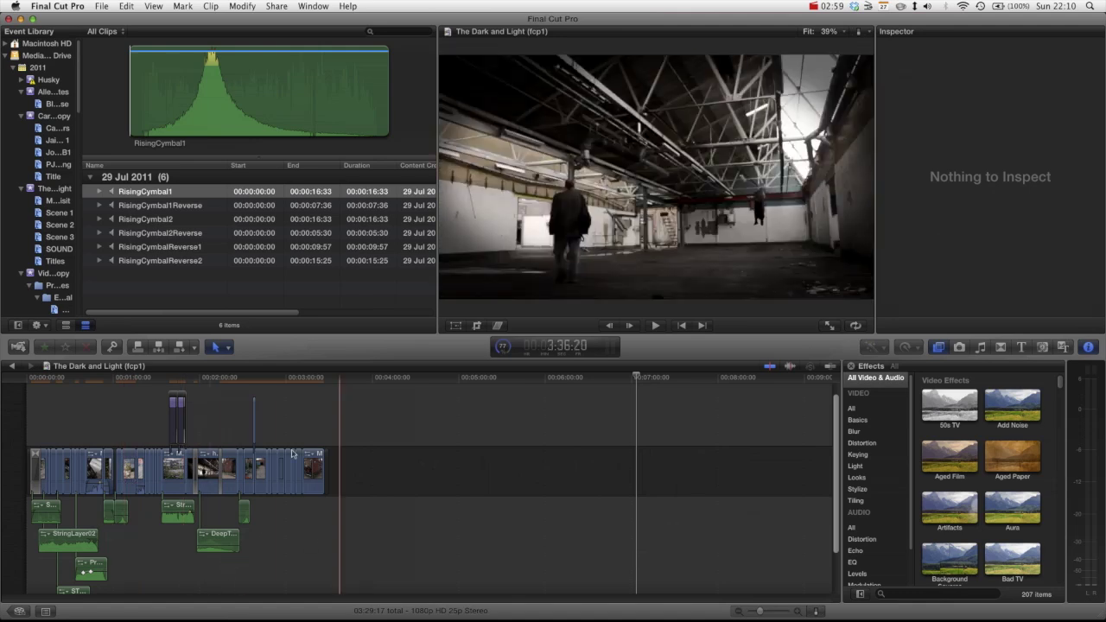
Step: Open The Dark and Light V2 from the Project Library and fit its full 08:15:16 storyline in view
click(21, 610)
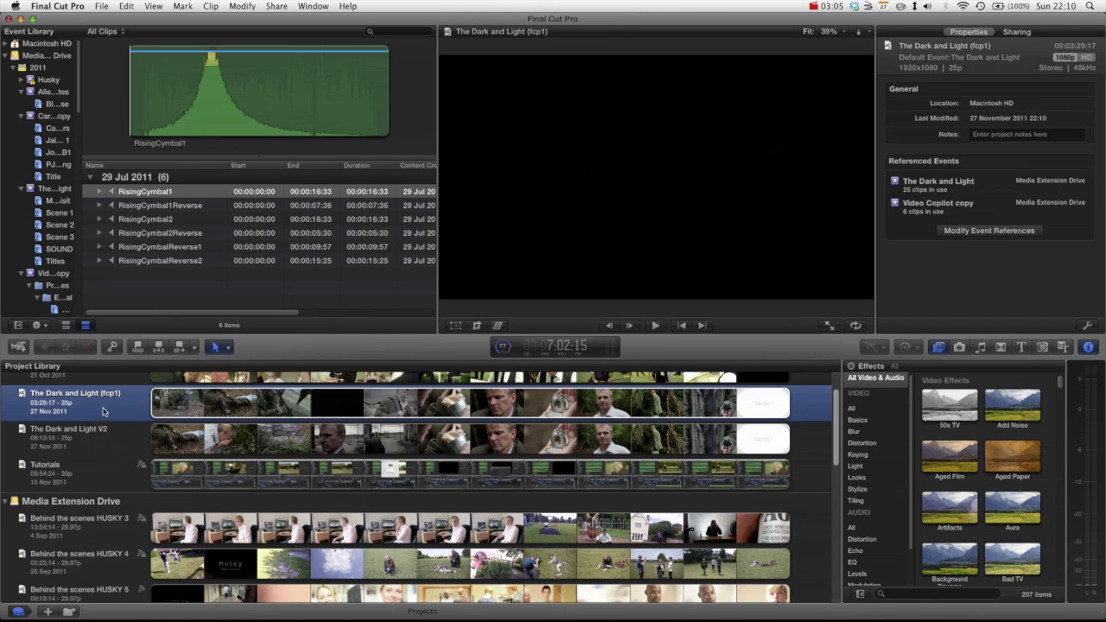
double_click(103, 410)
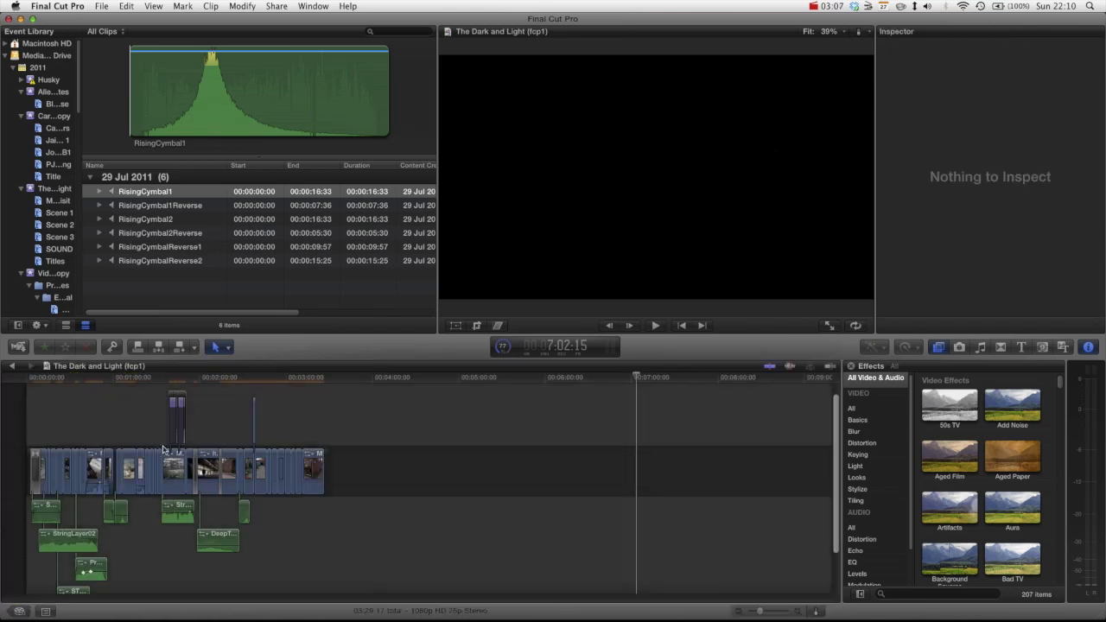
click(19, 611)
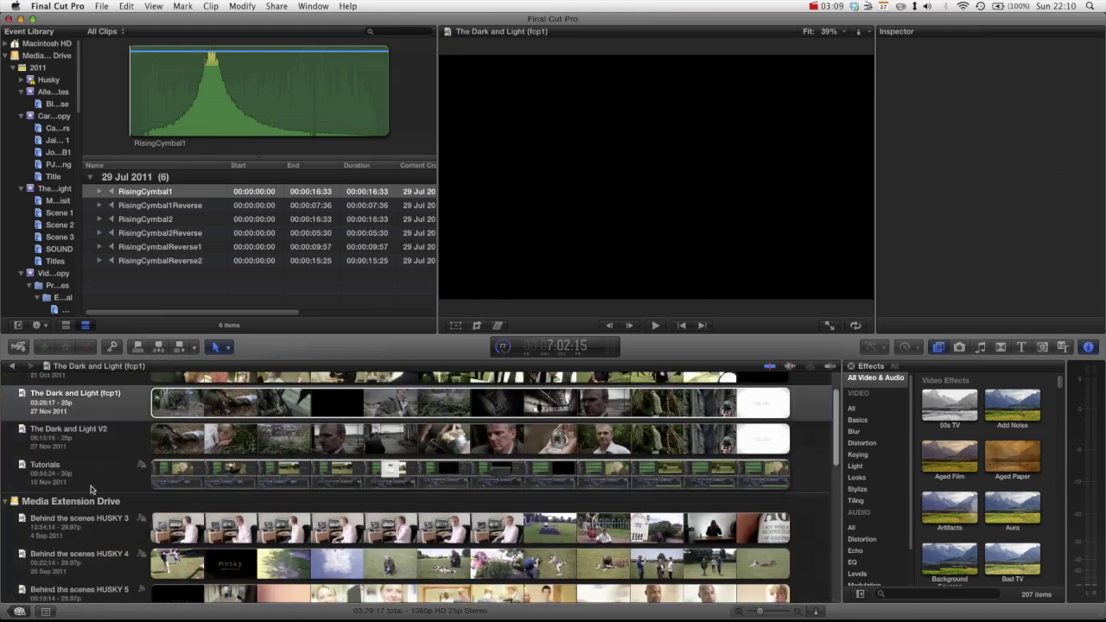
double_click(110, 453)
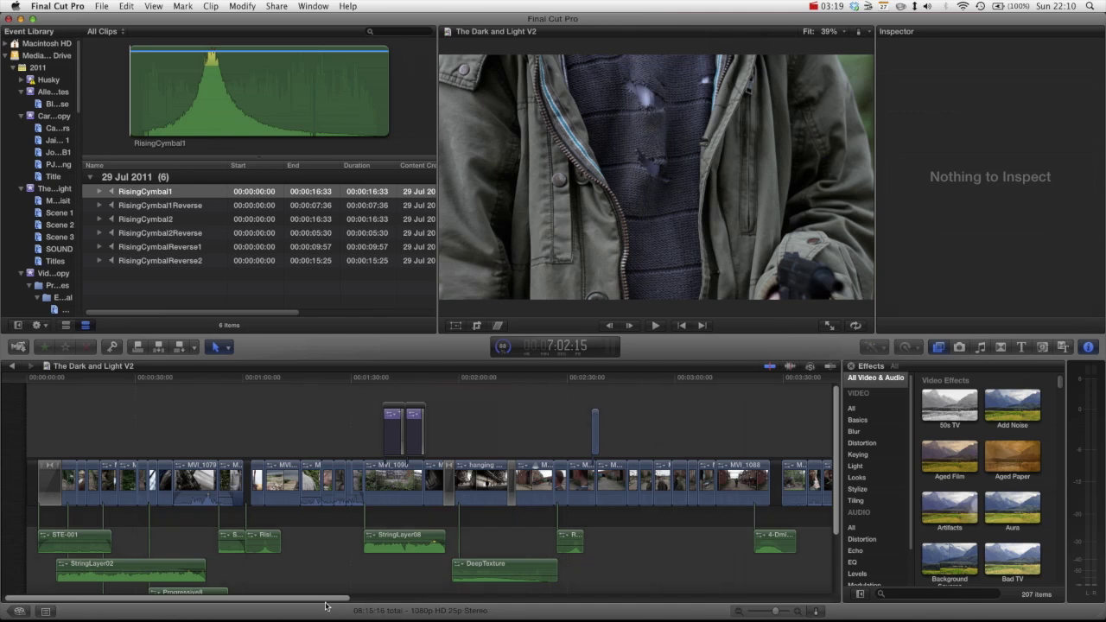
drag(323, 597, 570, 570)
key(s)
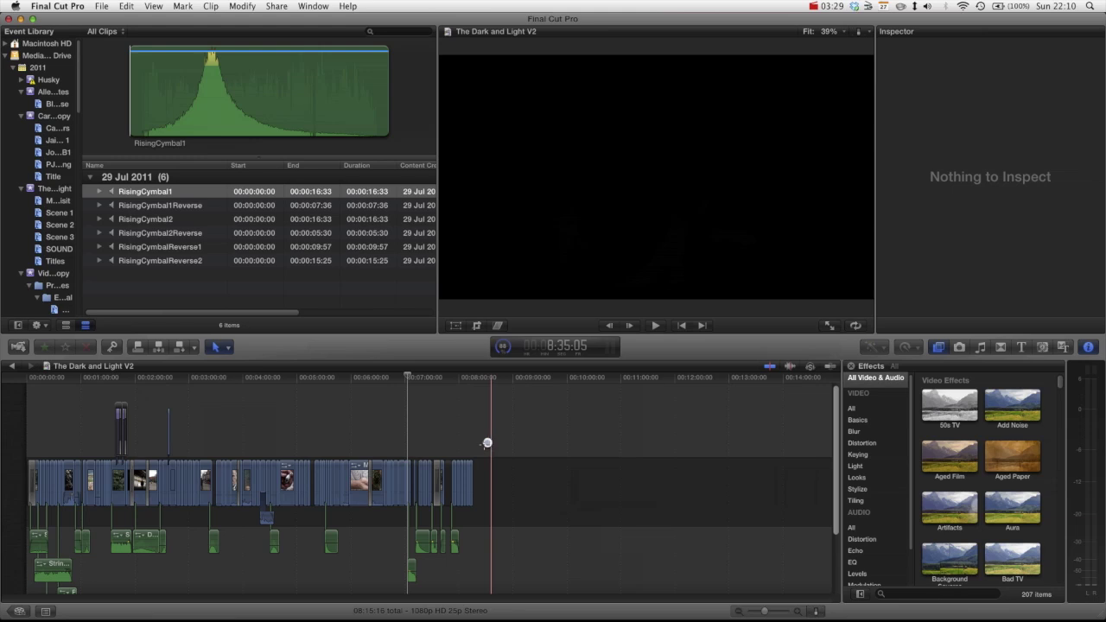
Step: Turn the last scene's selected clips in V2 into a New Compound Clip and copy it with Cmd+C
drag(486, 442, 422, 475)
drag(373, 537, 316, 538)
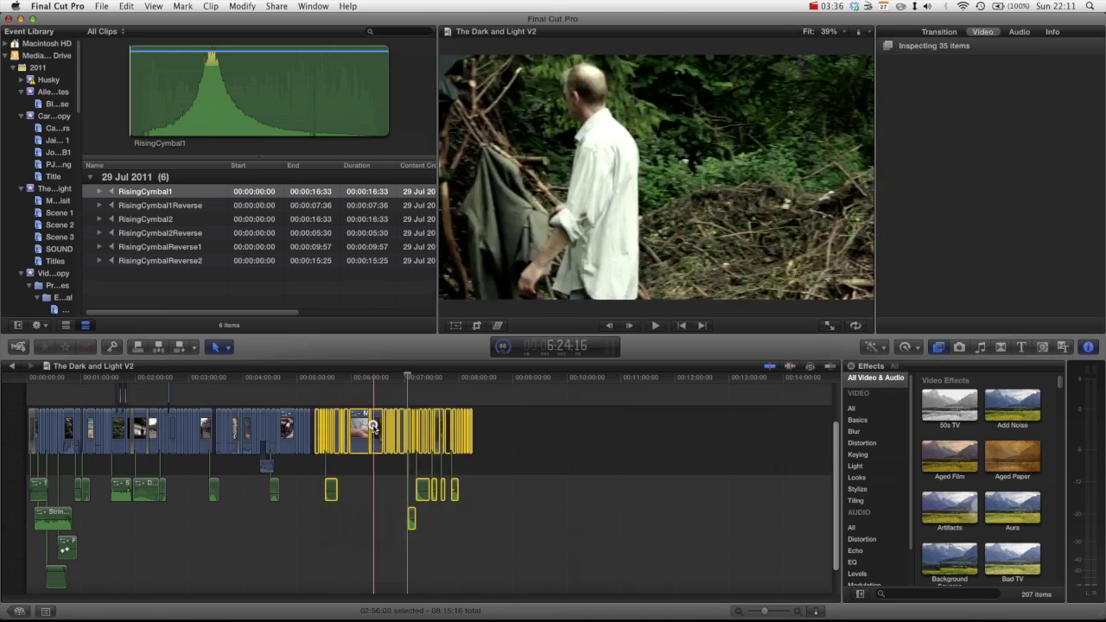
right_click(373, 398)
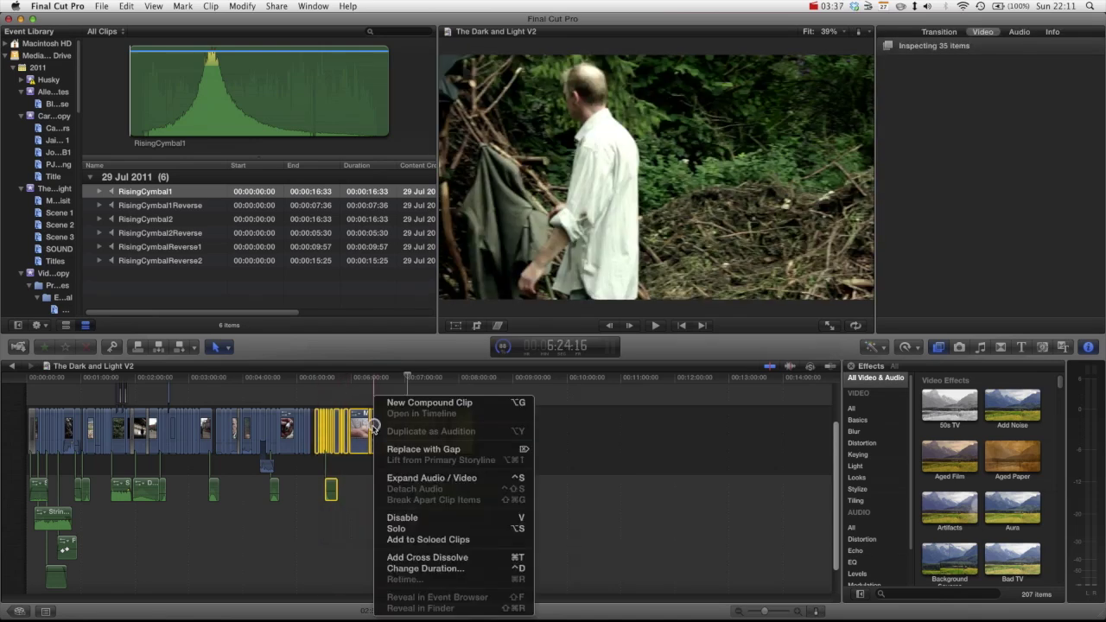
click(418, 404)
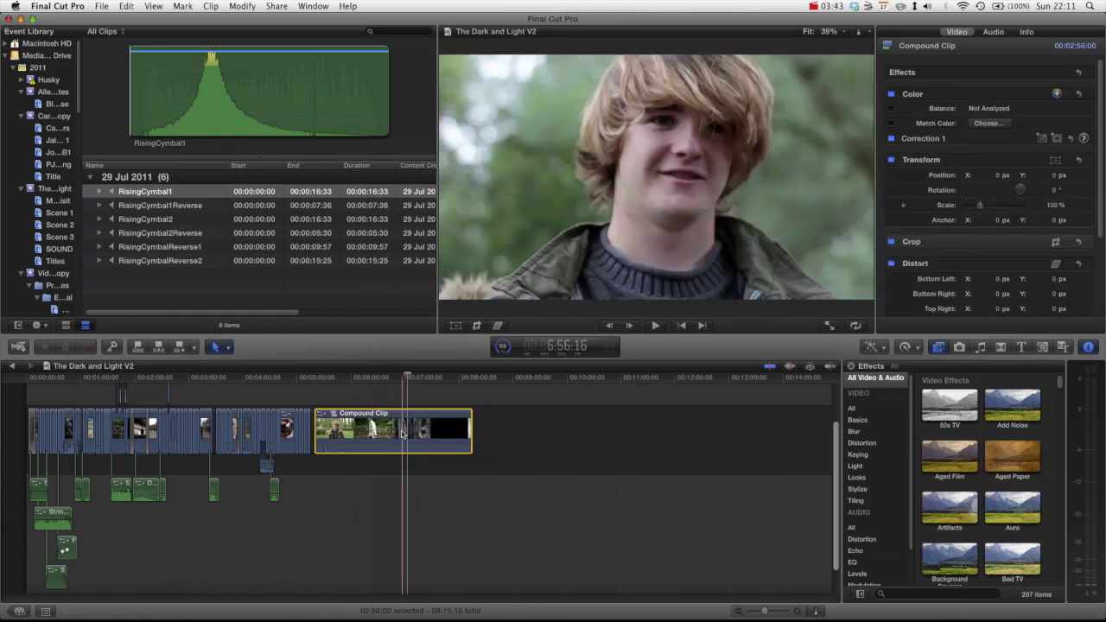
key(super+c)
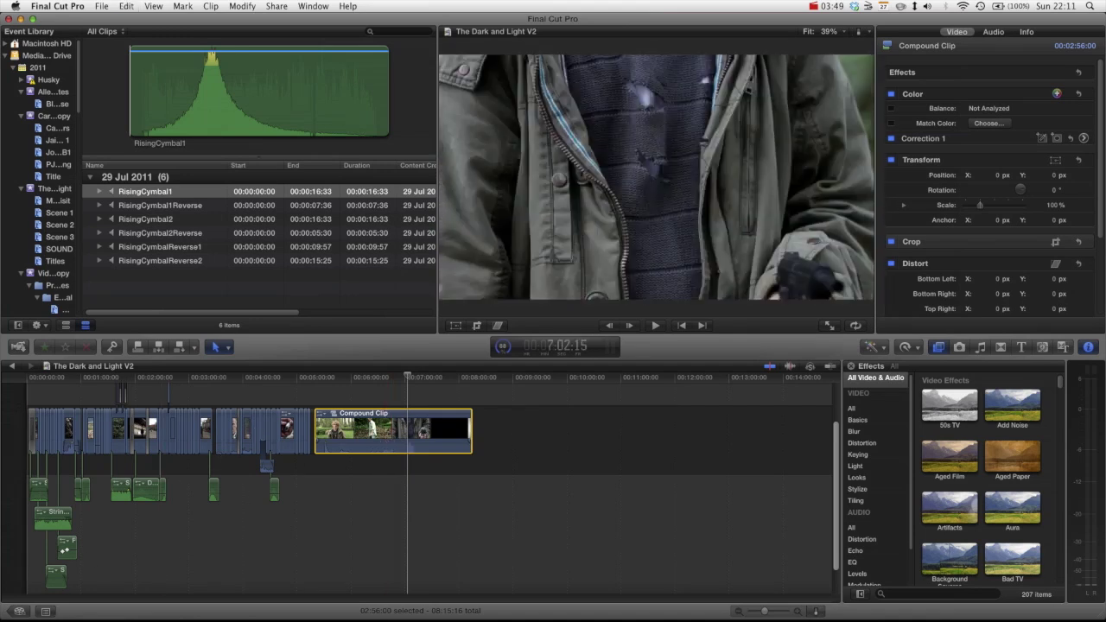
Step: Open The Dark and Light (fcp1), now ending with the pasted compound clip at 06:25:17, and play it
click(16, 610)
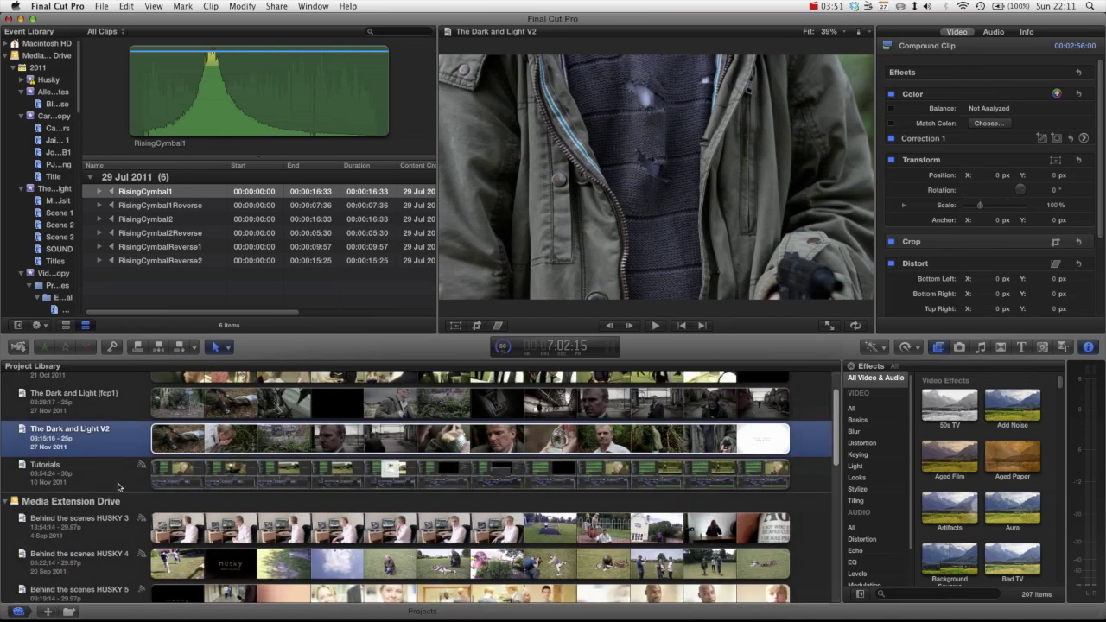
double_click(127, 403)
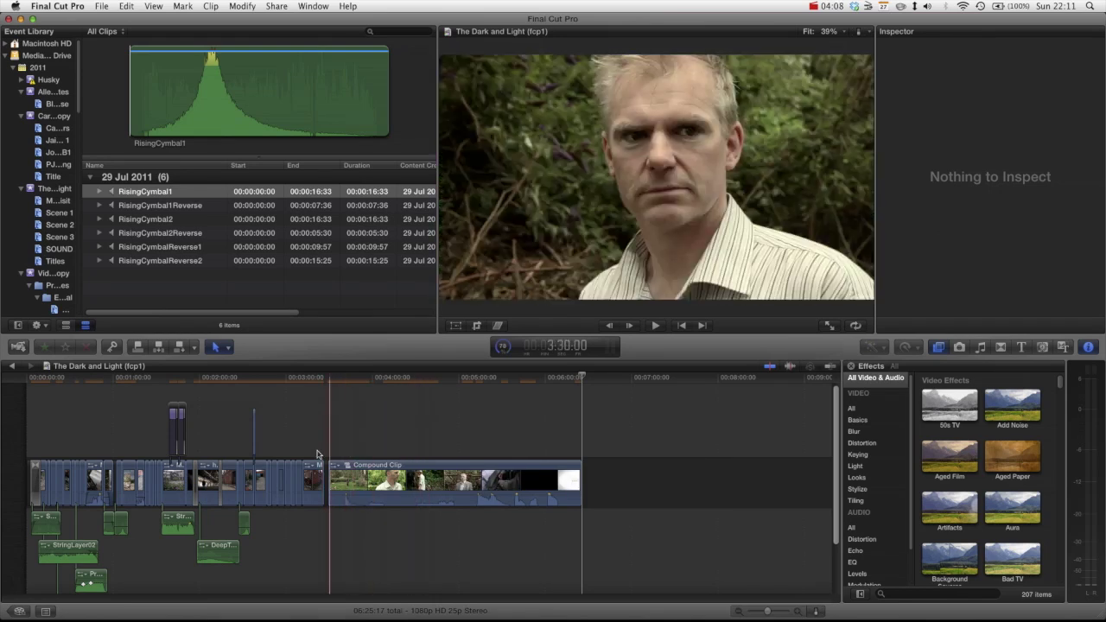
key(space)
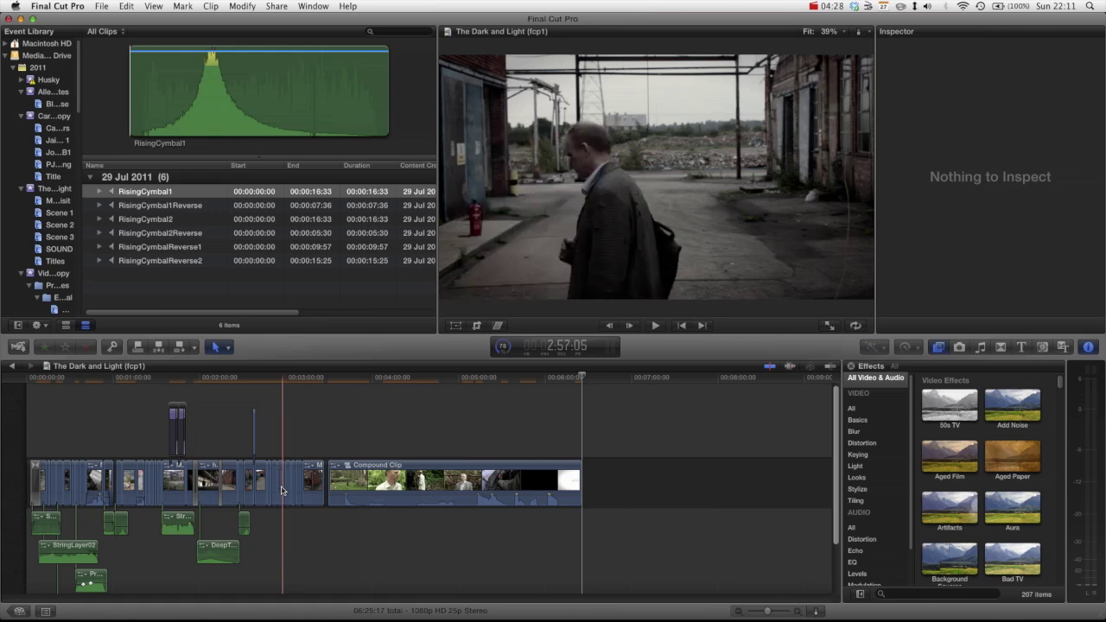
Step: Break the pasted Compound Clip apart into its 36 separate clips
right_click(384, 482)
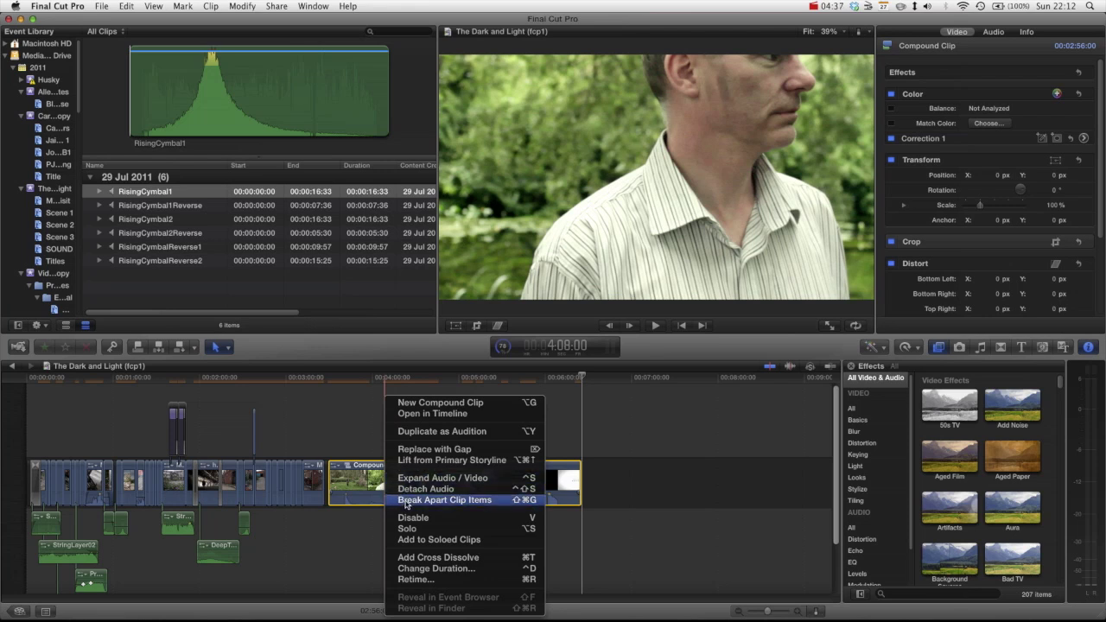
click(407, 501)
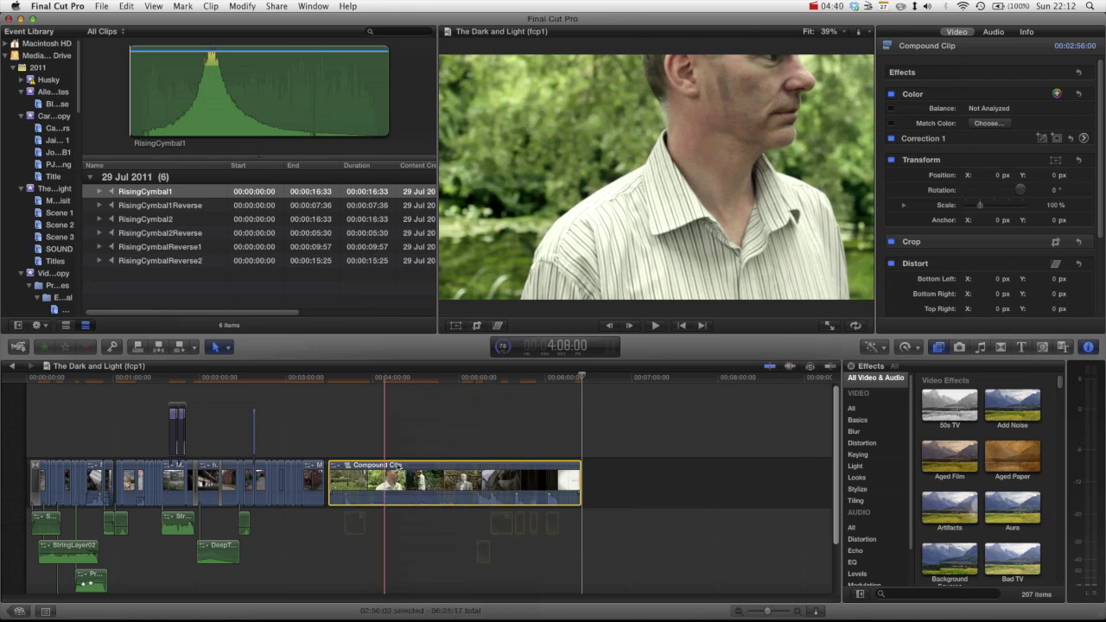
click(440, 421)
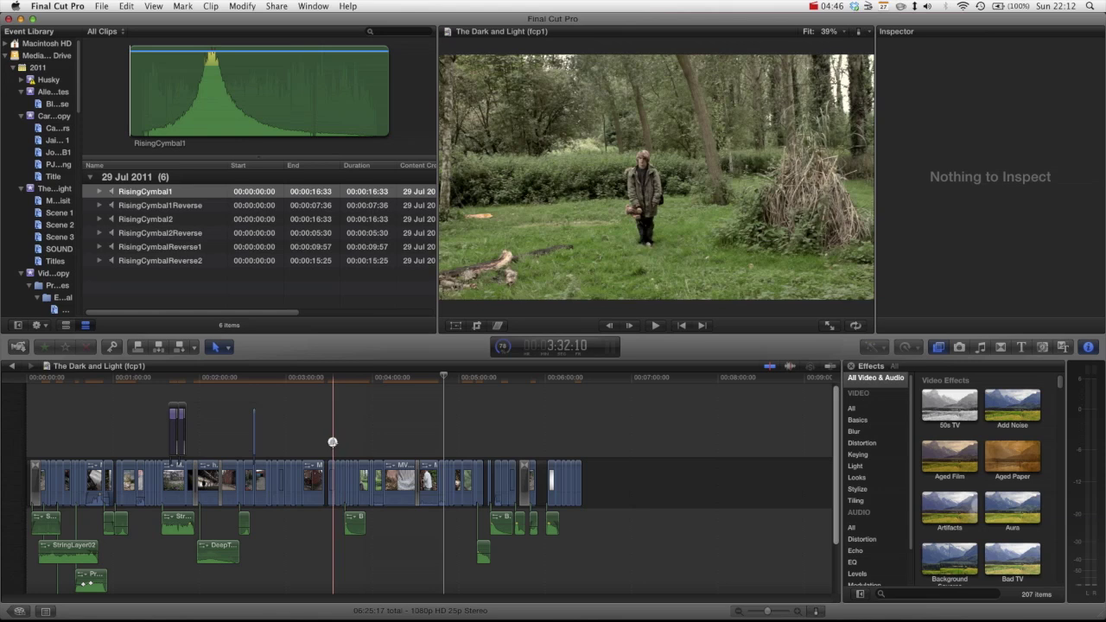
Step: Marquee-select the separated scene's clips and group them into a new compound clip
drag(332, 440, 612, 537)
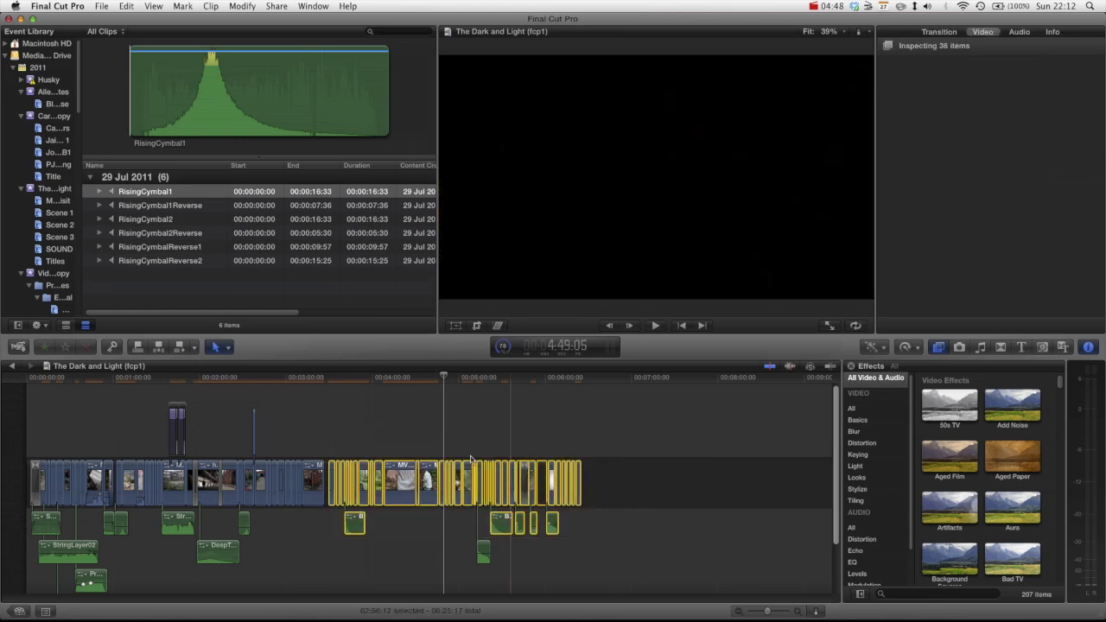
right_click(407, 480)
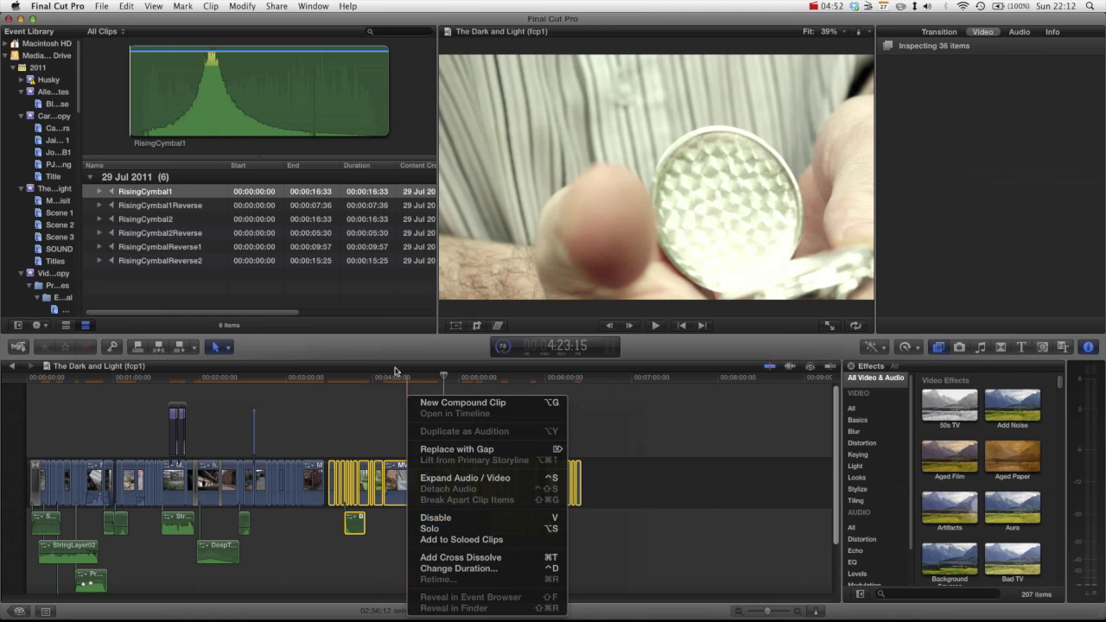
click(425, 400)
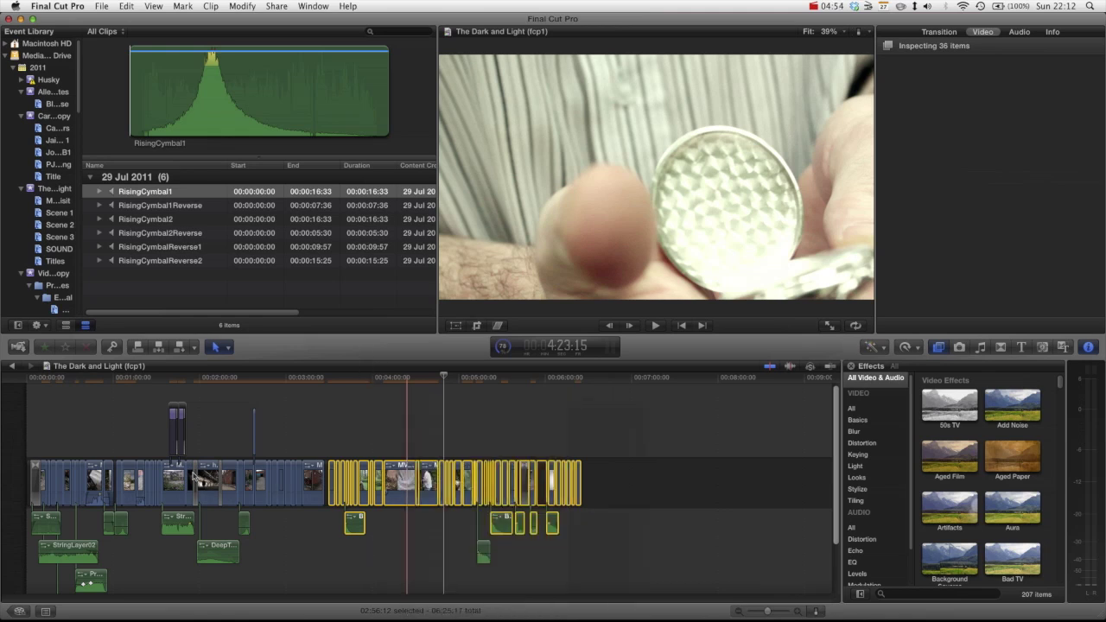
Step: Group the clips at the start of fcp1 into a new compound clip
drag(31, 441, 104, 573)
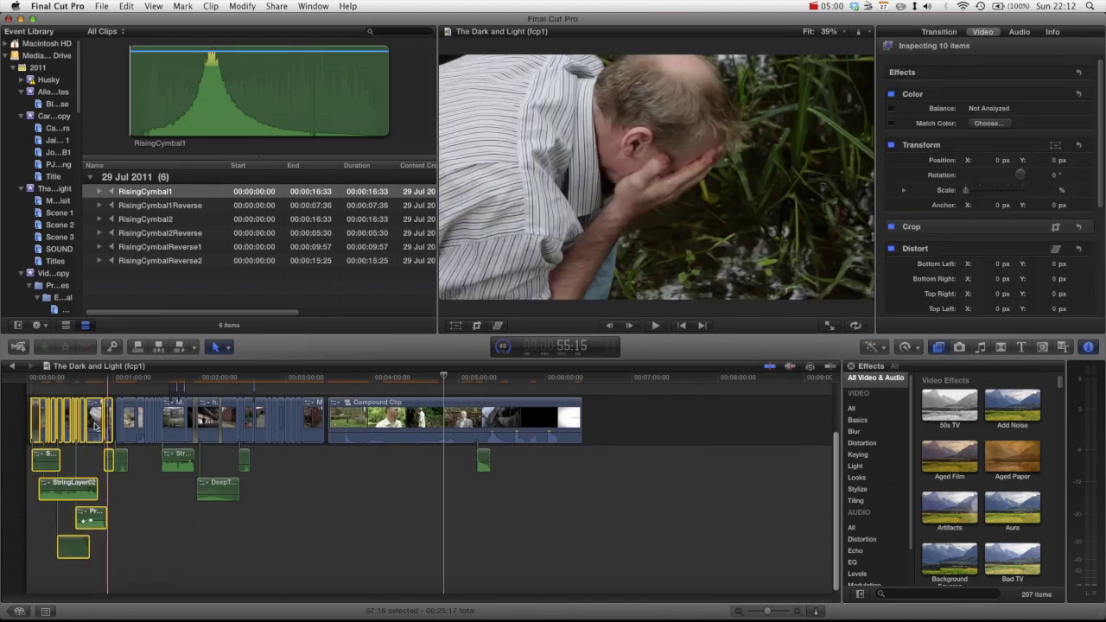
right_click(96, 398)
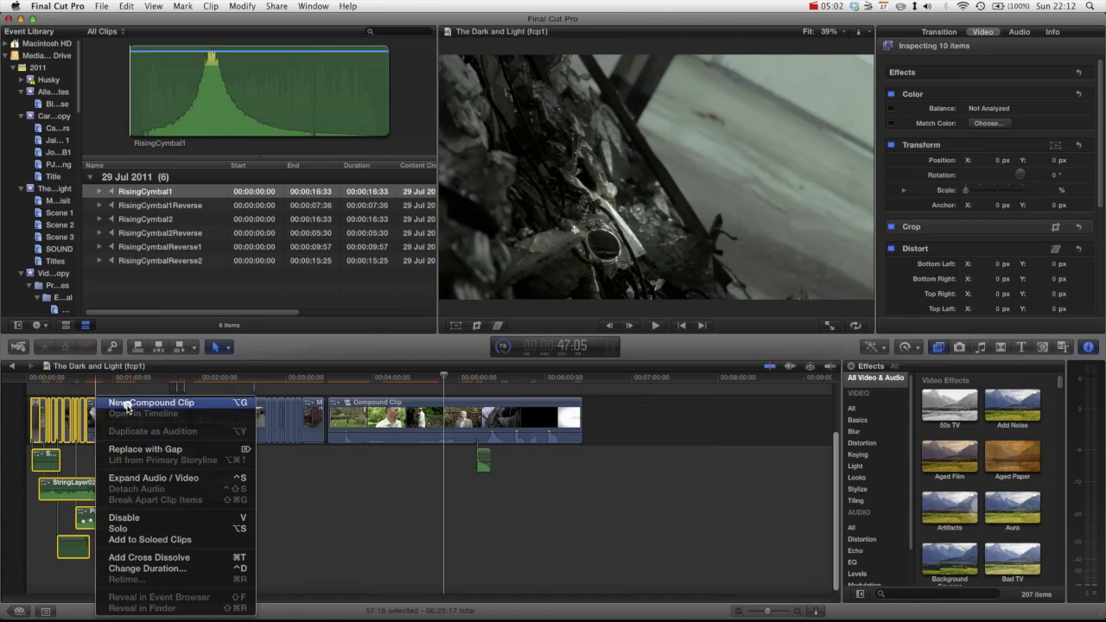
click(126, 404)
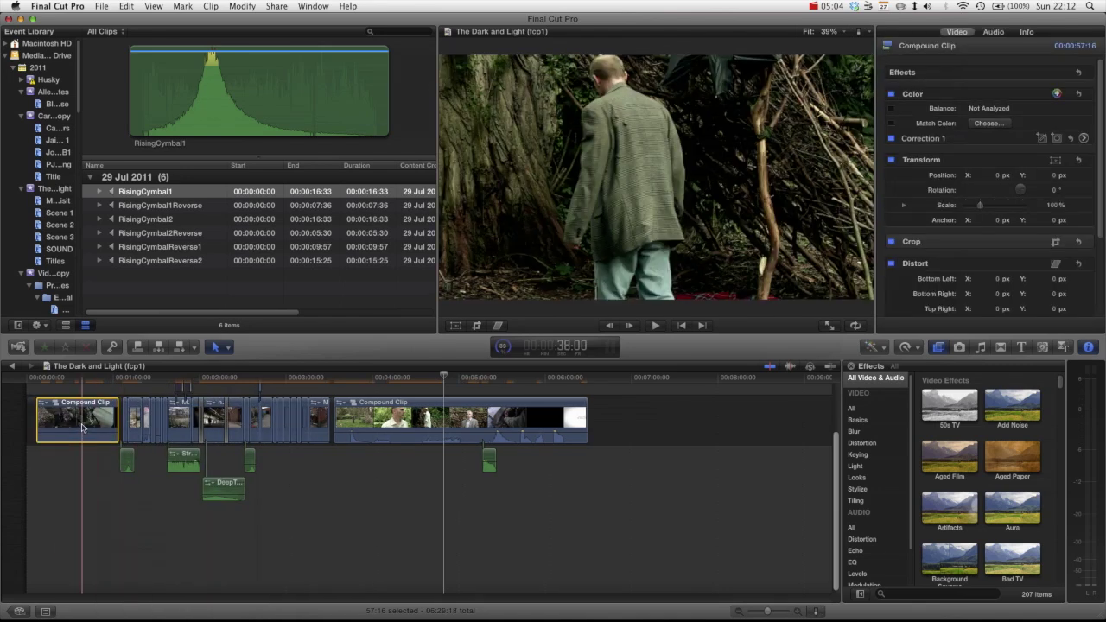
Step: Open the opening compound clip and inspect its contents, with the STE-004 audio at about 1:01
click(83, 425)
double_click(86, 435)
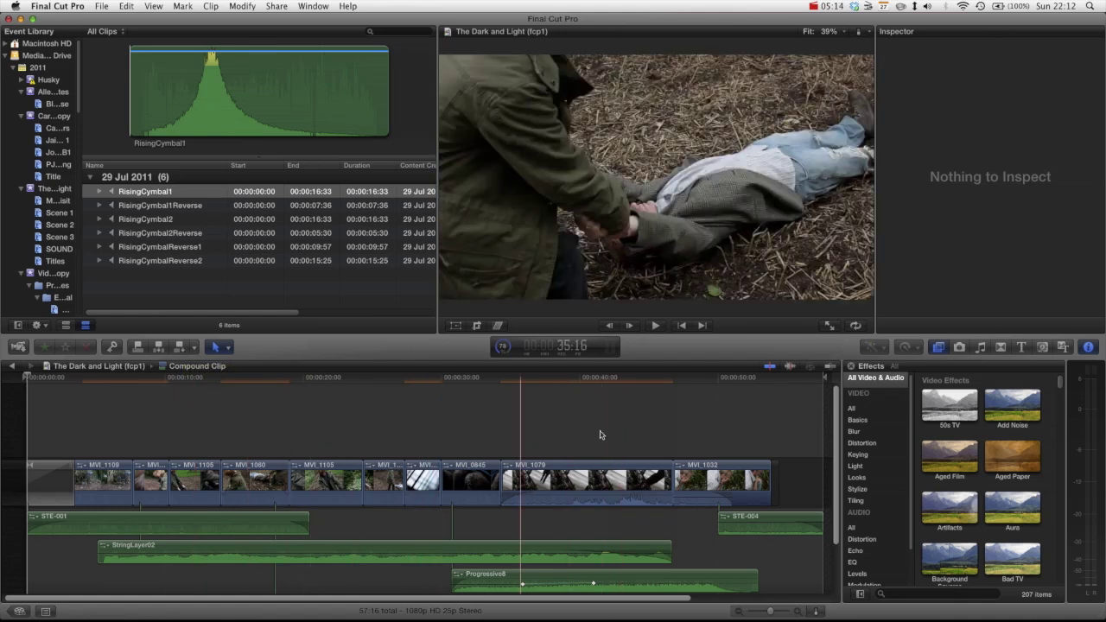
drag(493, 595, 552, 595)
drag(838, 430, 813, 451)
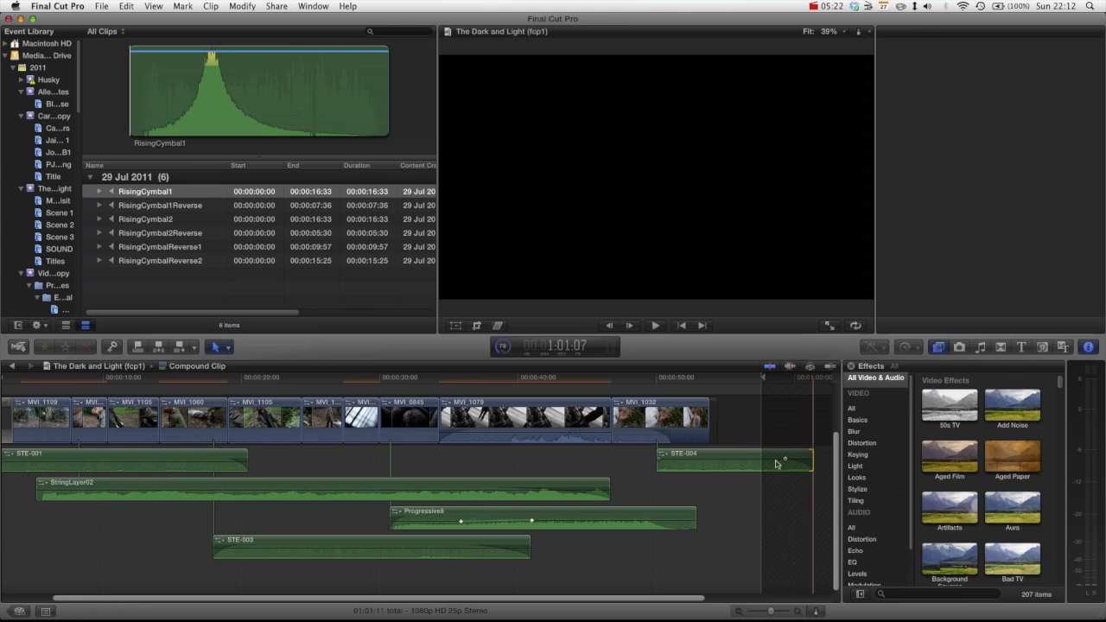
key(super+4)
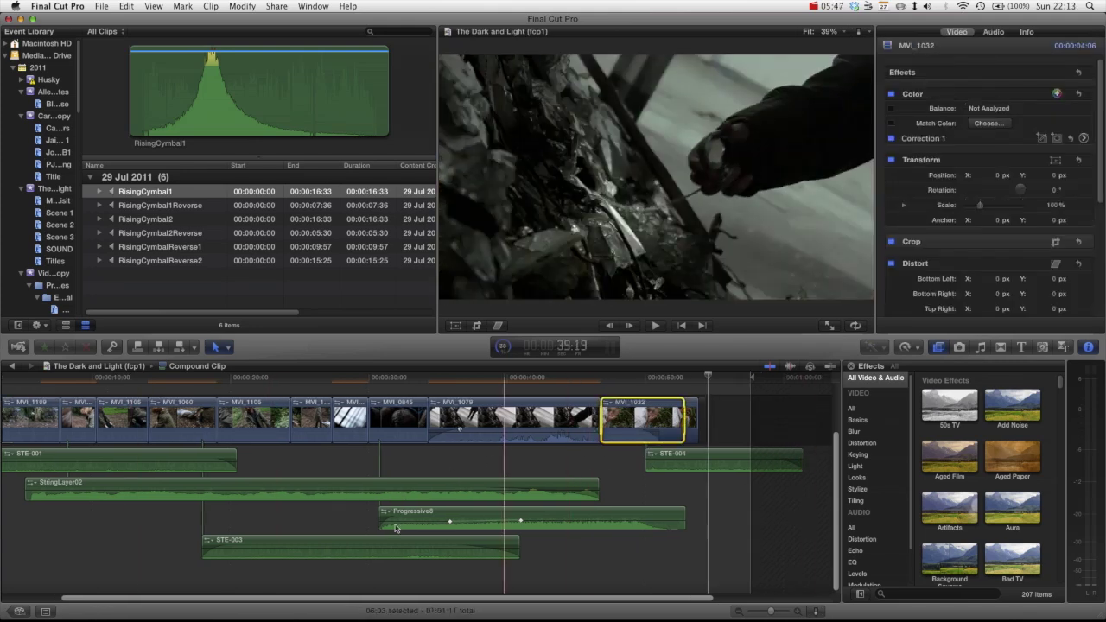
drag(340, 600, 279, 601)
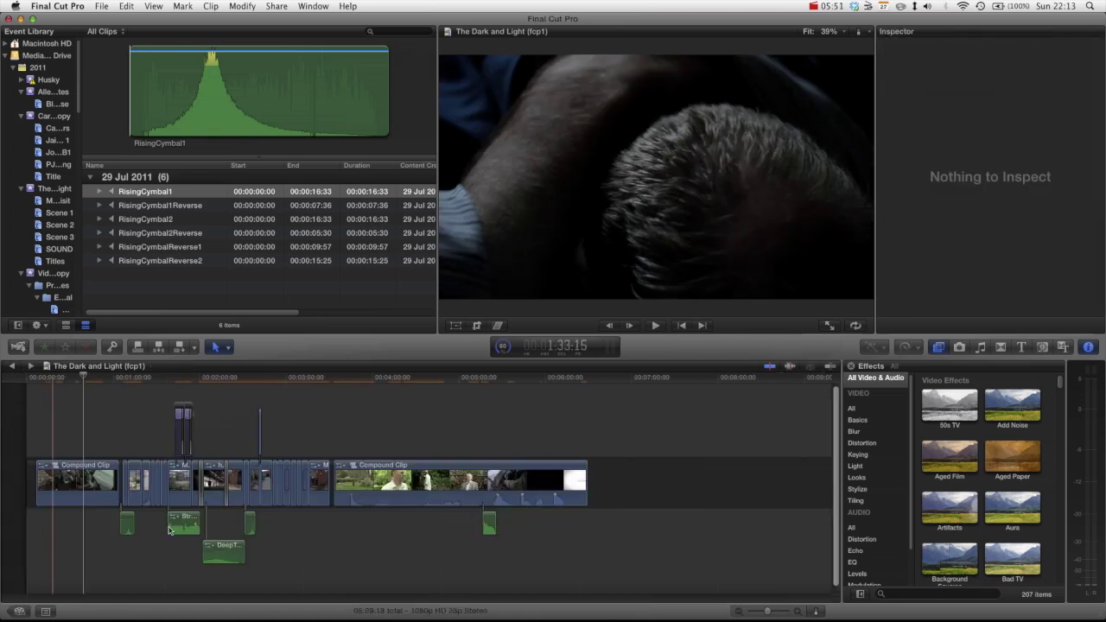
click(237, 432)
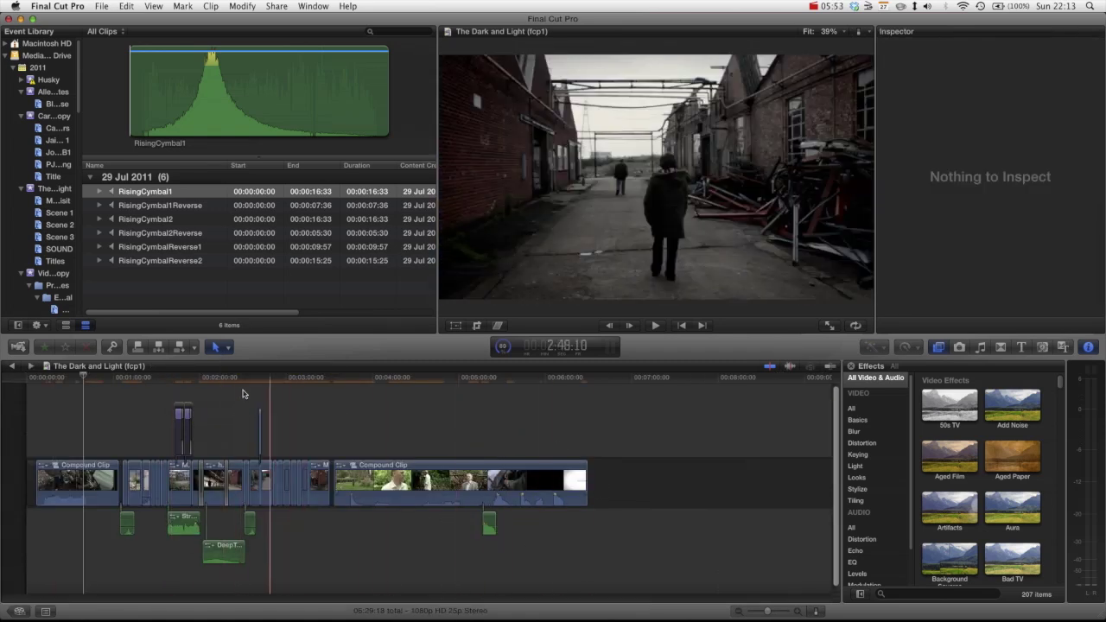